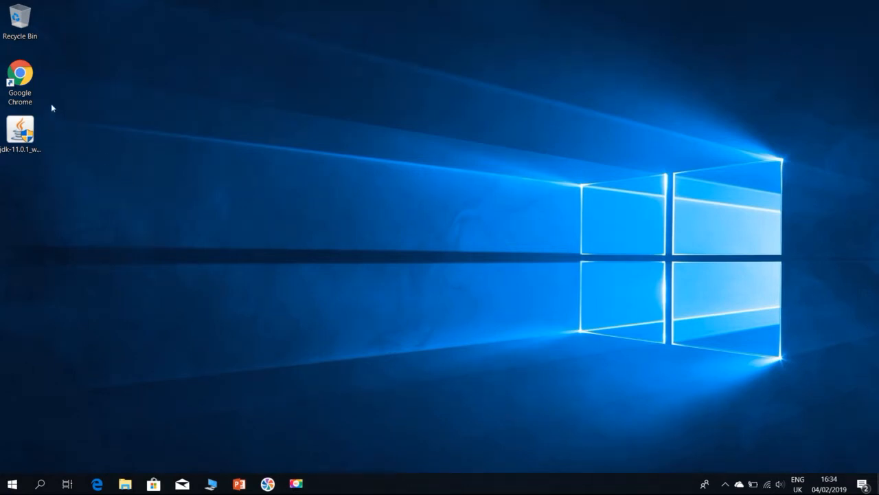
In Google Chrome, search the web for "eclipse" and open the Eclipse Foundation's downloads page
double_click(23, 88)
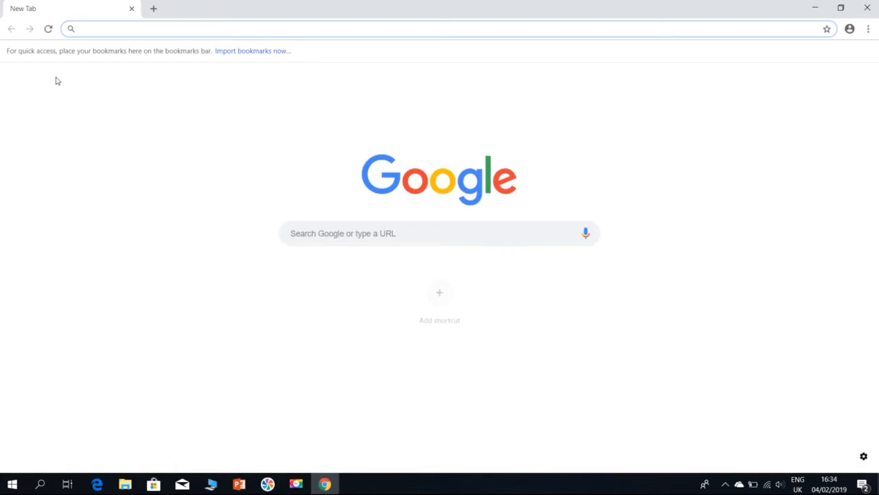
type("ec")
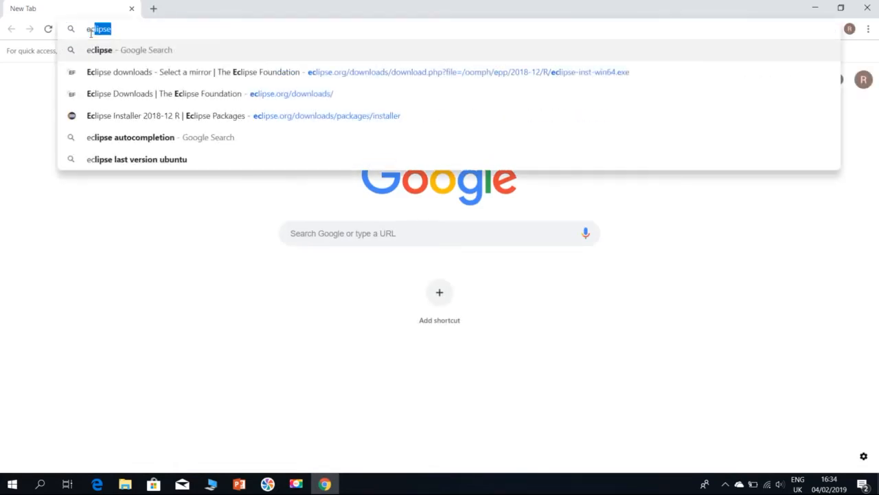
key("Return")
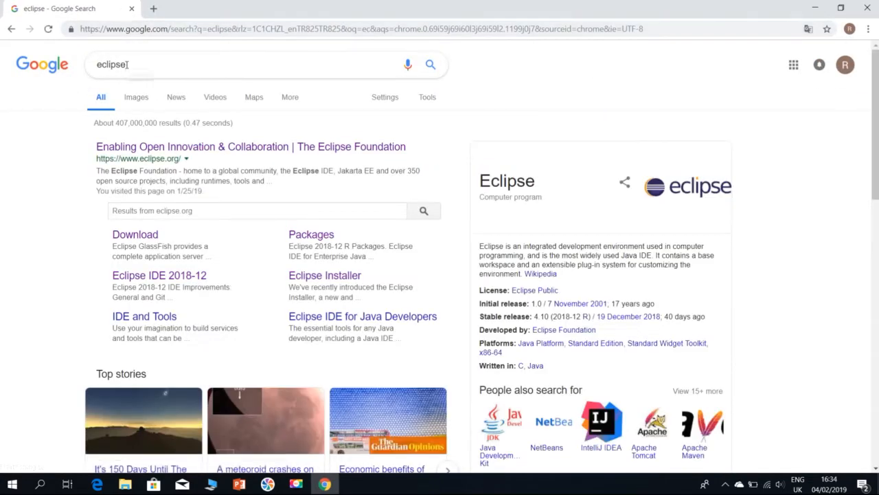
left_click(148, 240)
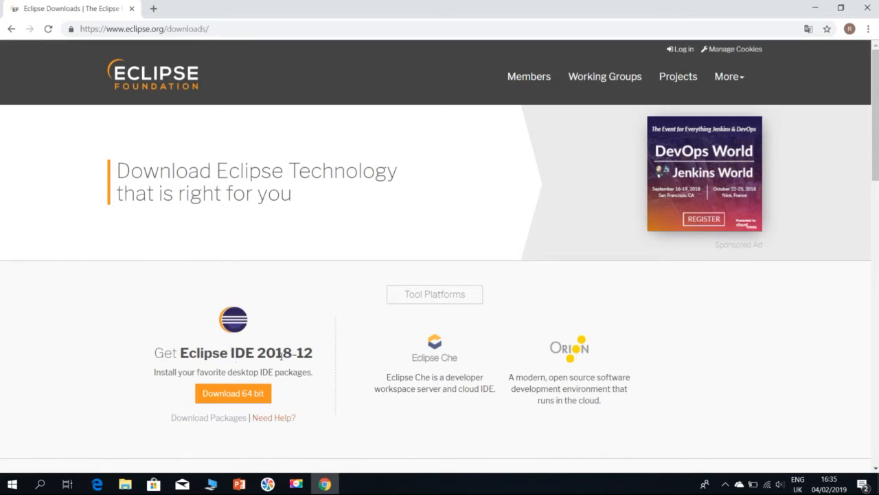
Download the 64-bit Eclipse IDE 2018-12 installer, eclipse-inst-win64.exe, and run it
left_click(233, 394)
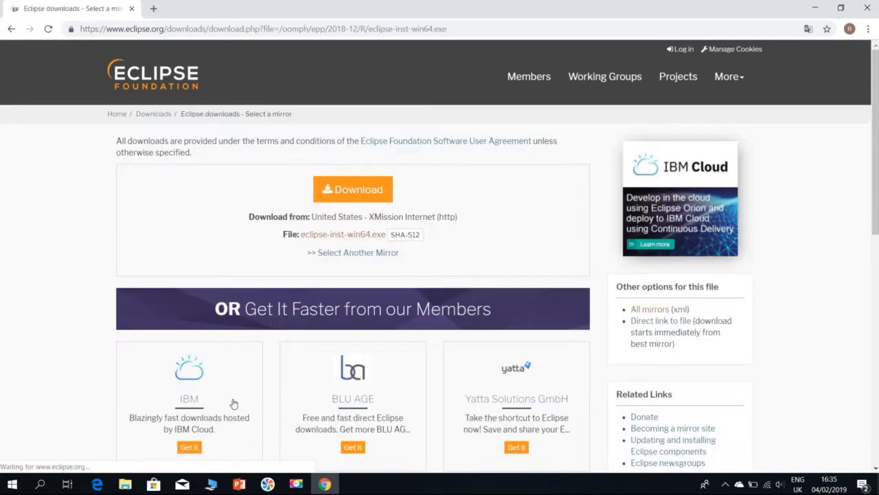
left_click(354, 195)
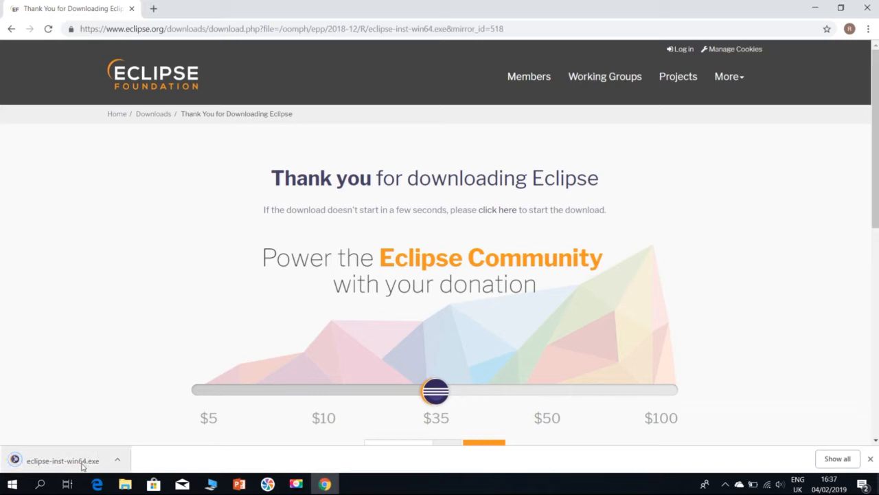
left_click(82, 466)
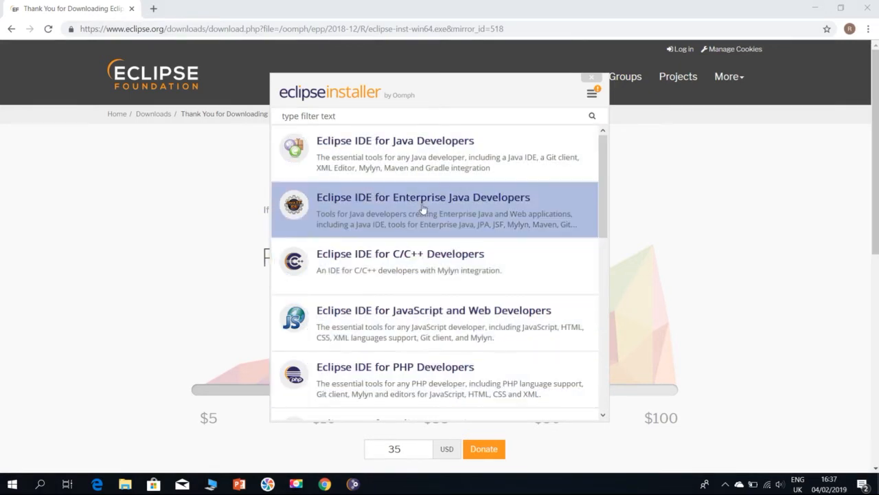
Install Eclipse IDE for Java Developers, trusting the Eclipse Foundation certificate, and launch the installed IDE
left_click(381, 152)
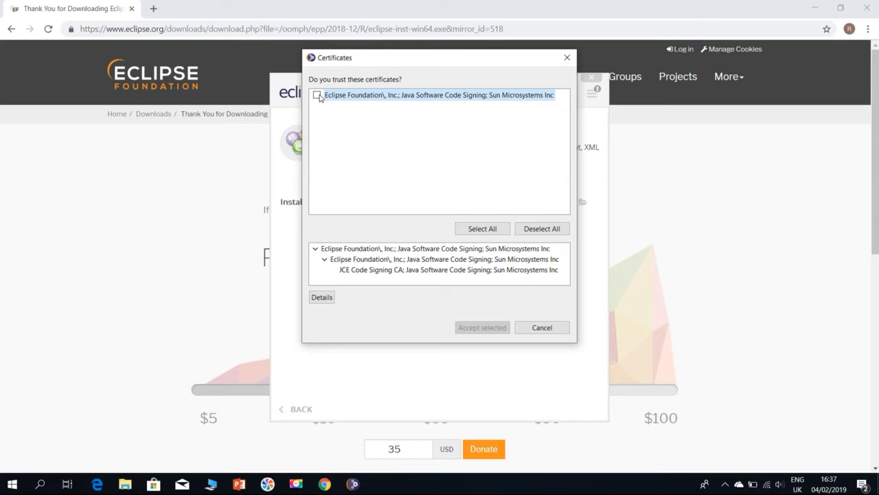
left_click(317, 95)
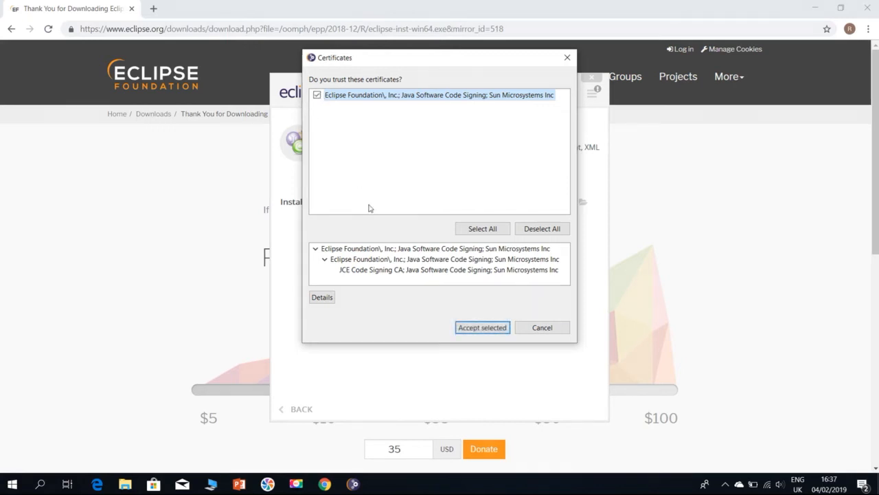
left_click(487, 332)
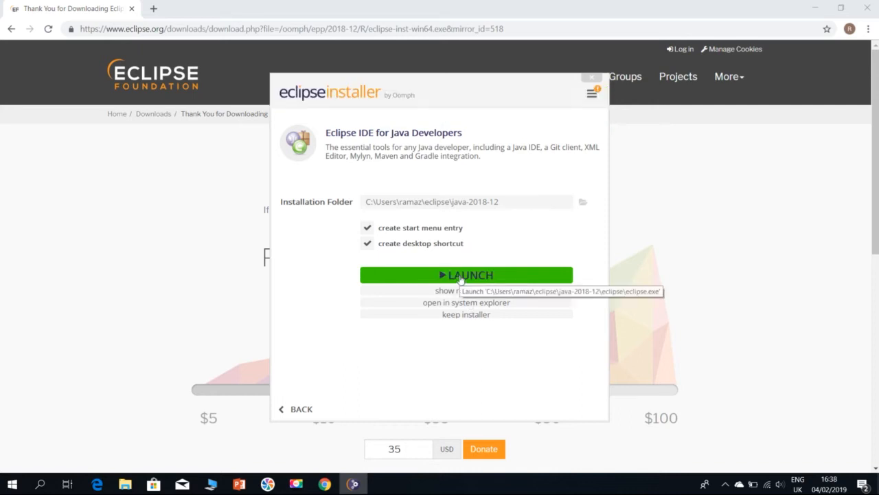
left_click(461, 277)
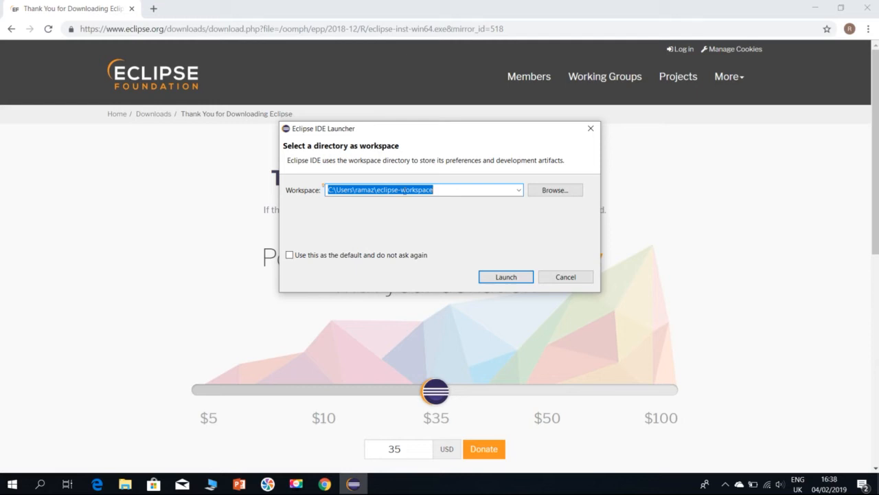
Set the workspace to the Java Projects folder in the personal user folder on drive C: and start Eclipse with it
left_click(560, 192)
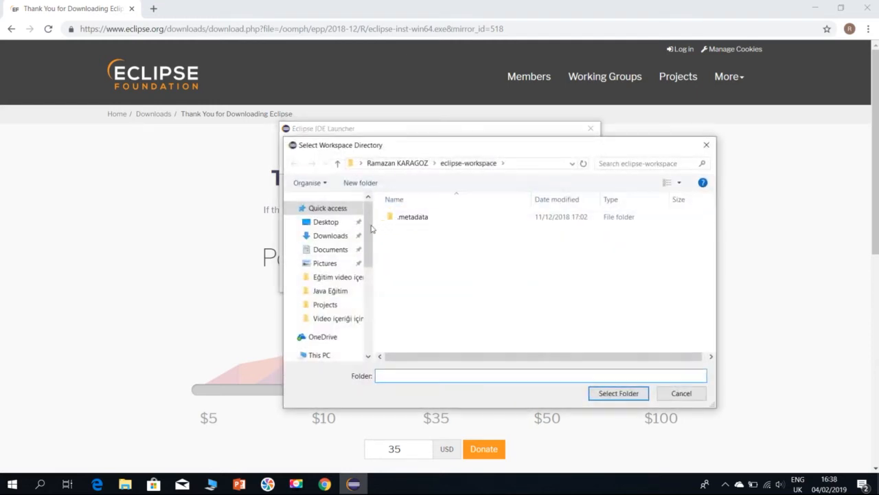
left_click_drag(363, 204, 364, 275)
left_click(332, 346)
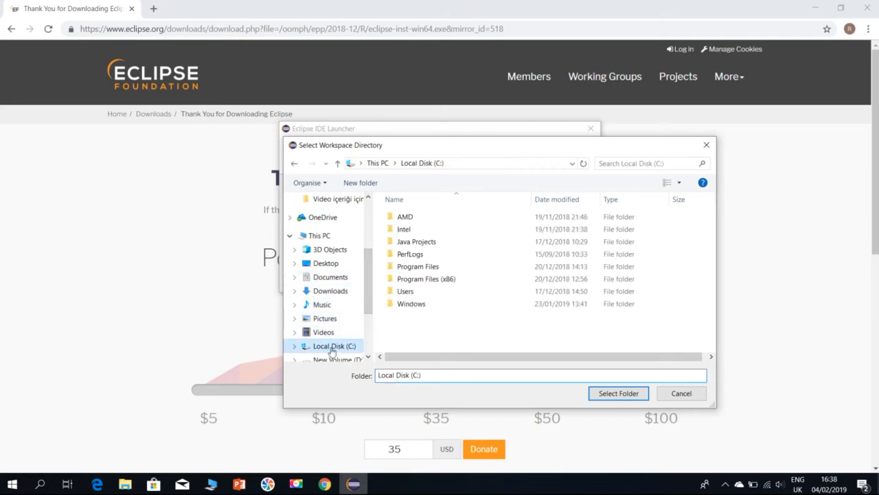
double_click(405, 291)
double_click(418, 241)
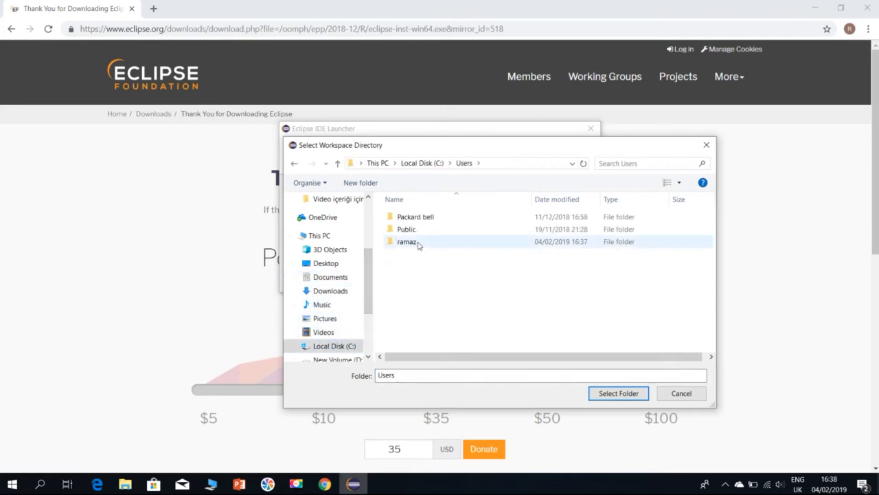
scroll(433, 275, "down", 3)
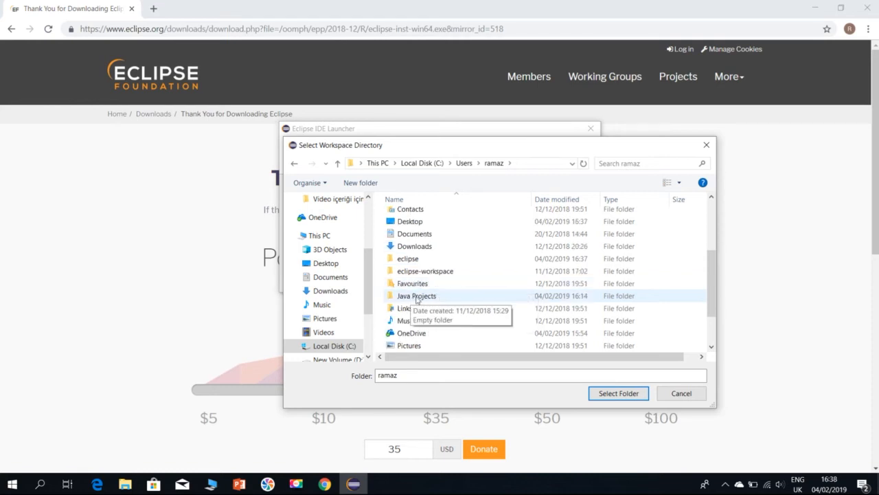
double_click(416, 297)
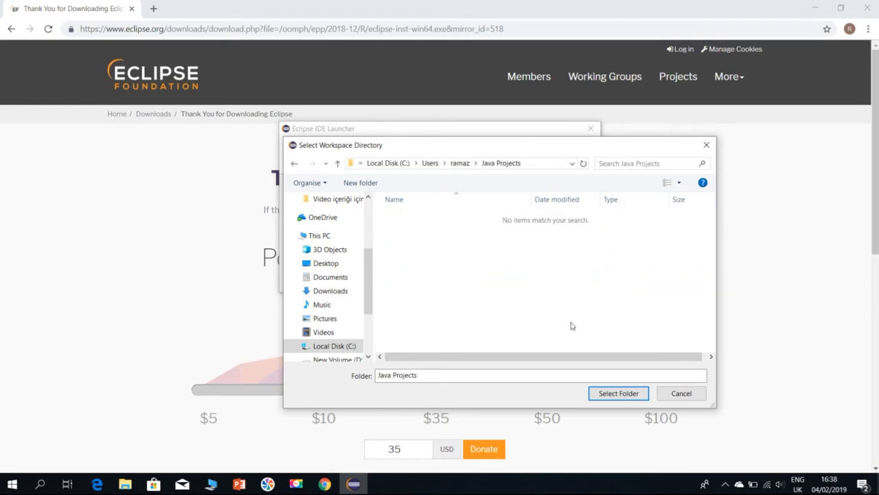
left_click(622, 398)
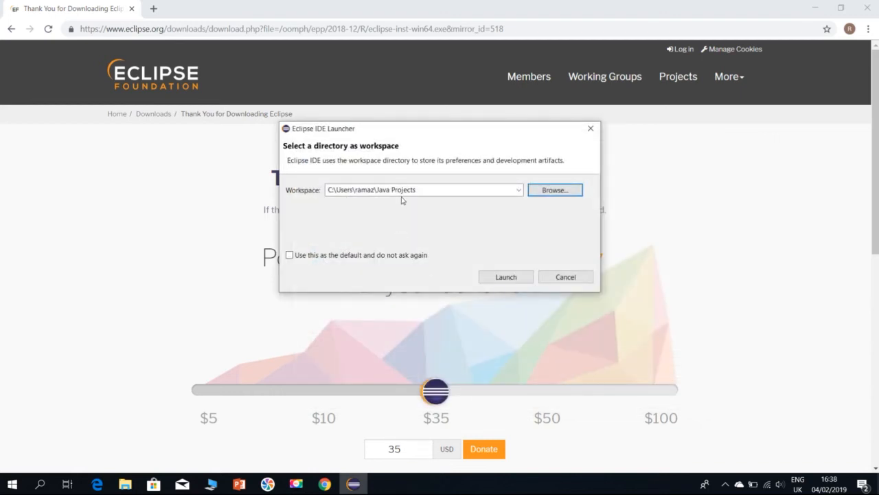
left_click(507, 277)
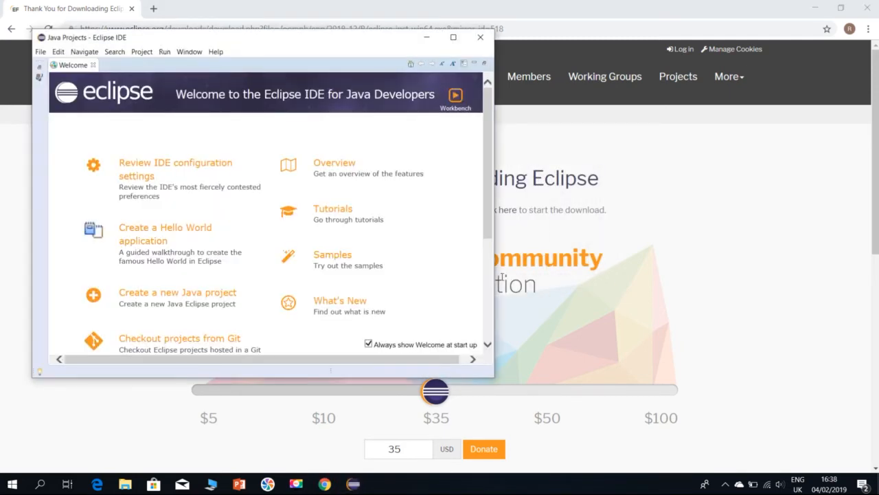
Maximize the Eclipse window, stop the Welcome page from showing at start up, and close it
left_click(453, 36)
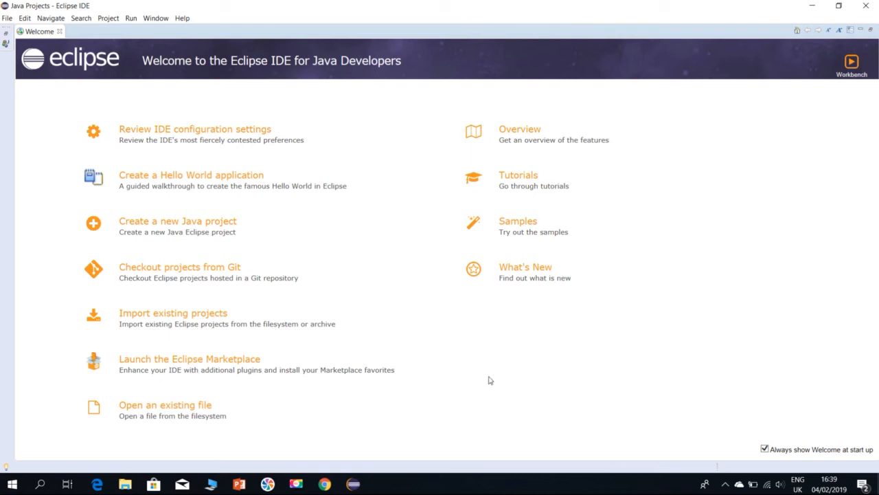
left_click(765, 449)
left_click(59, 31)
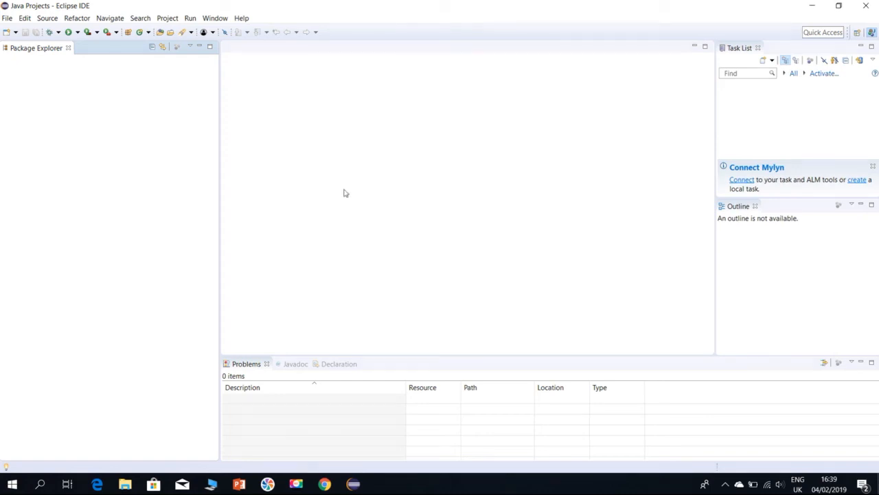
Close the Javadoc and Declaration views, keeping only the Problems view beside them
left_click(288, 364)
left_click(304, 364)
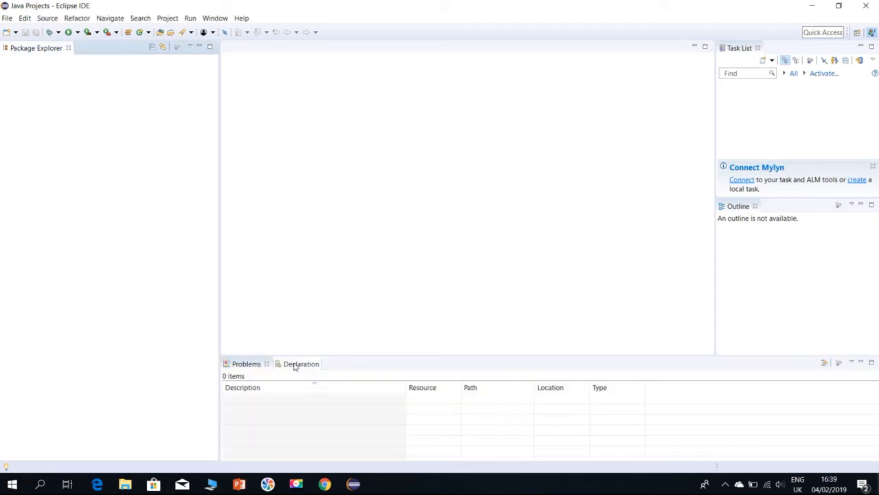
left_click(294, 364)
left_click(316, 364)
Add the Console and Project Explorer views to the workbench
left_click(210, 22)
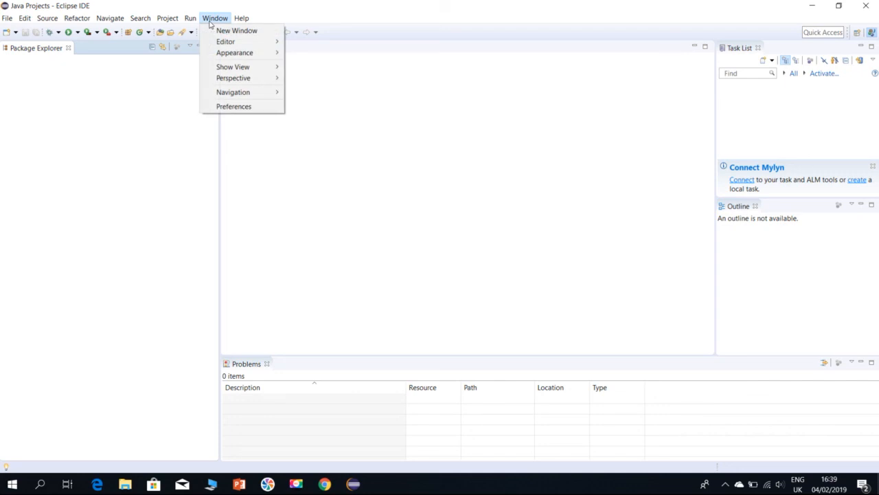
mouse_move(248, 71)
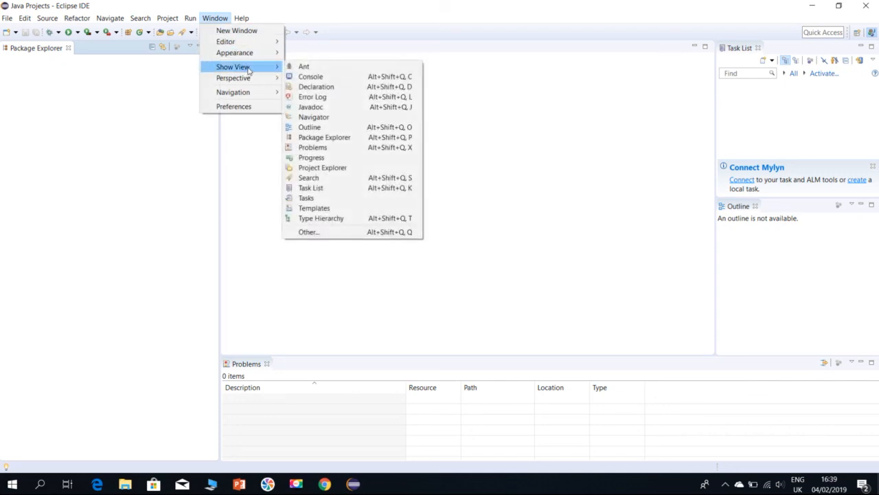
left_click(323, 77)
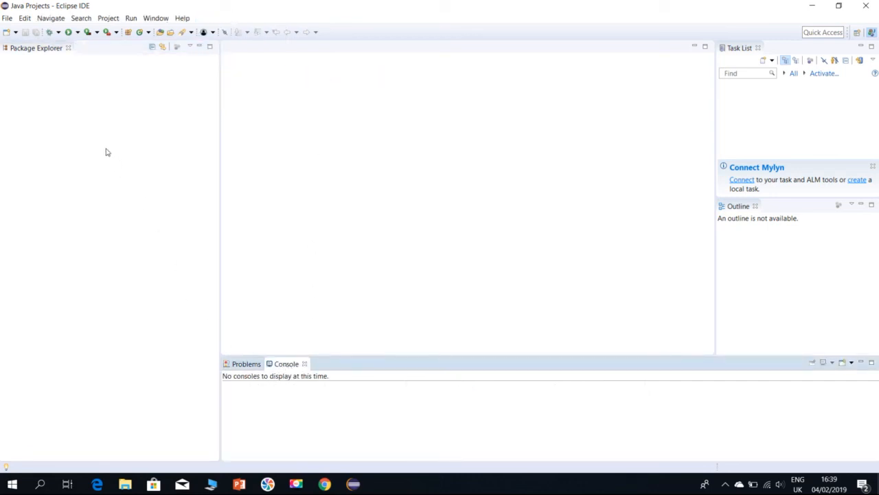
left_click(155, 21)
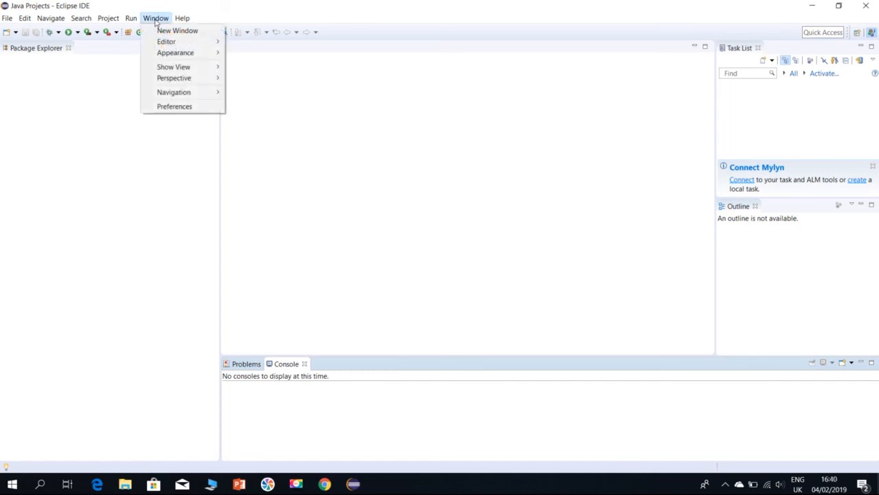
mouse_move(184, 69)
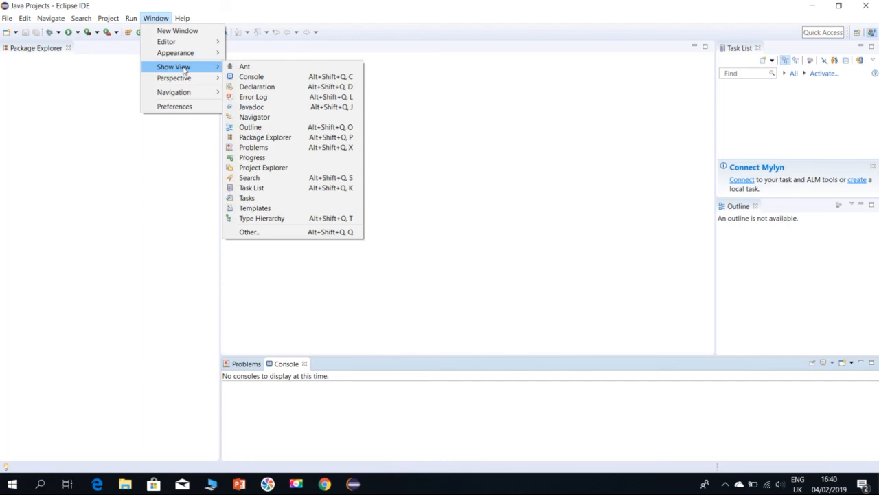
left_click(266, 170)
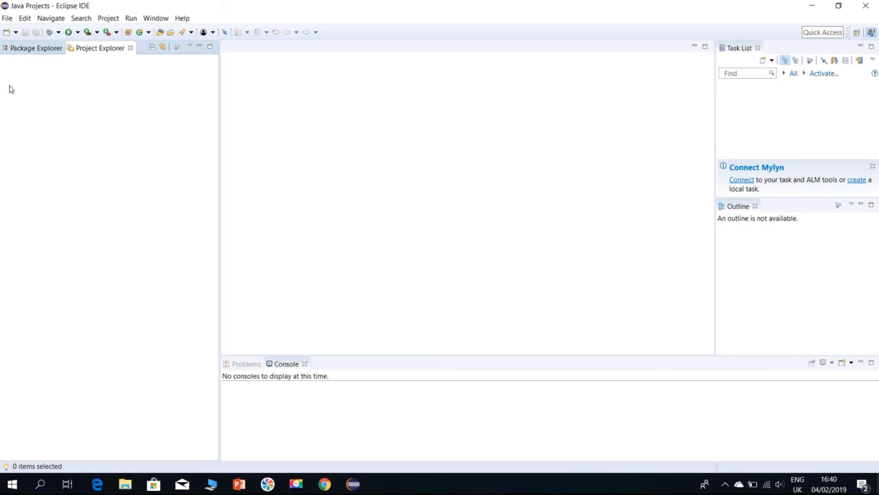
left_click(7, 20)
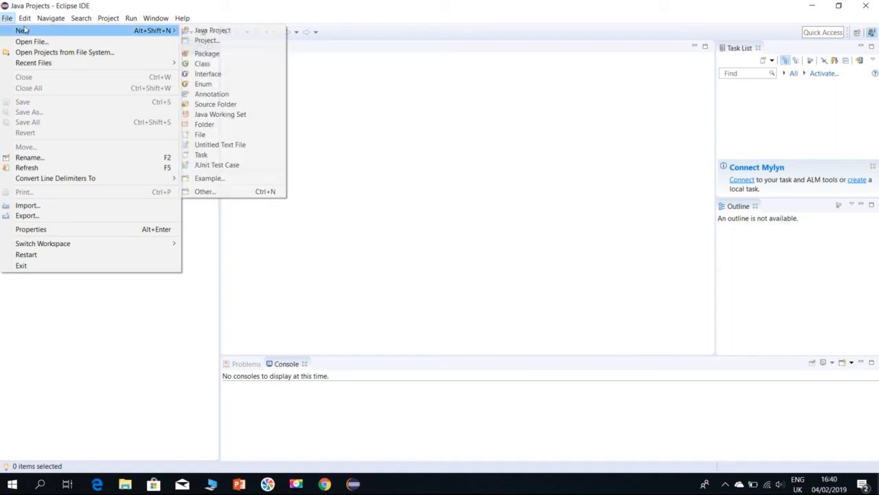
mouse_move(27, 25)
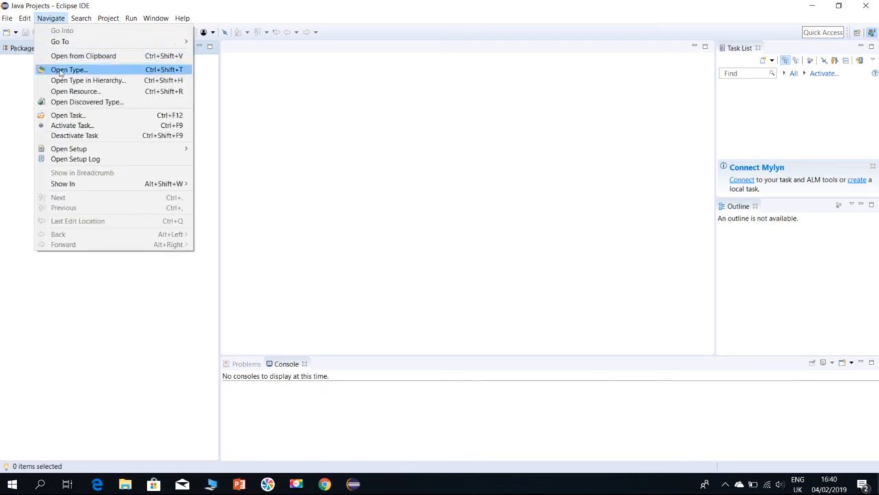
mouse_move(82, 22)
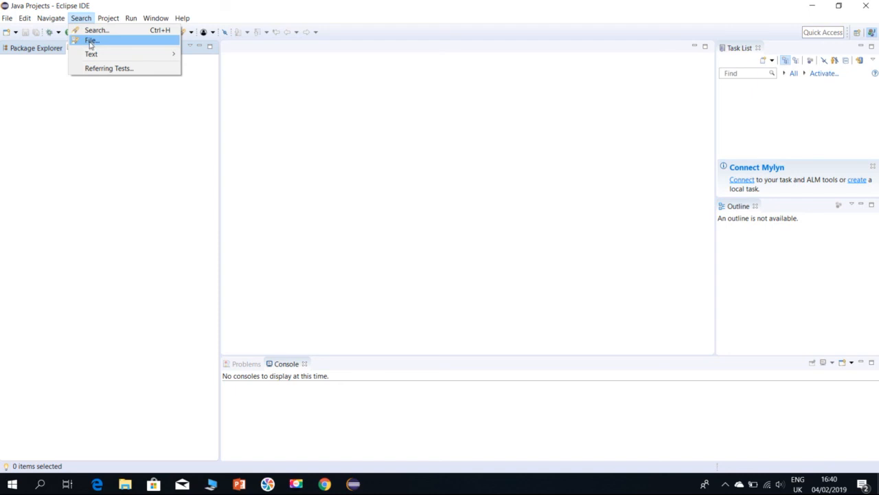
mouse_move(107, 21)
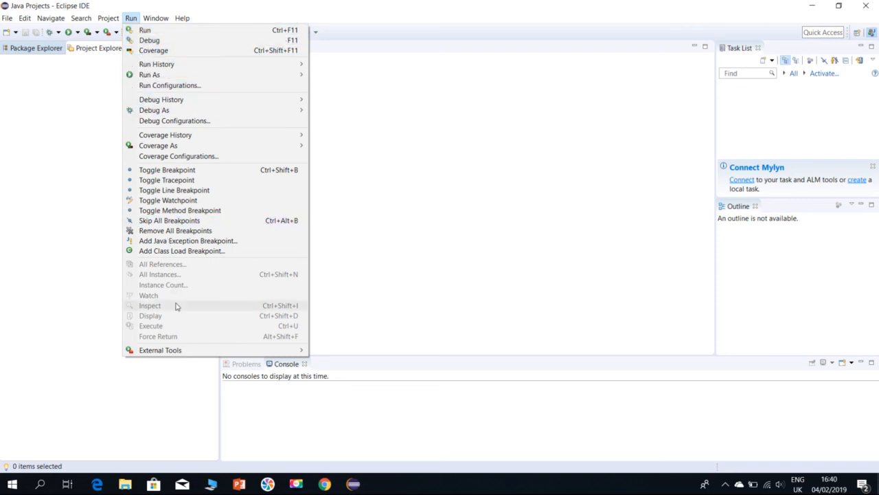
mouse_move(155, 20)
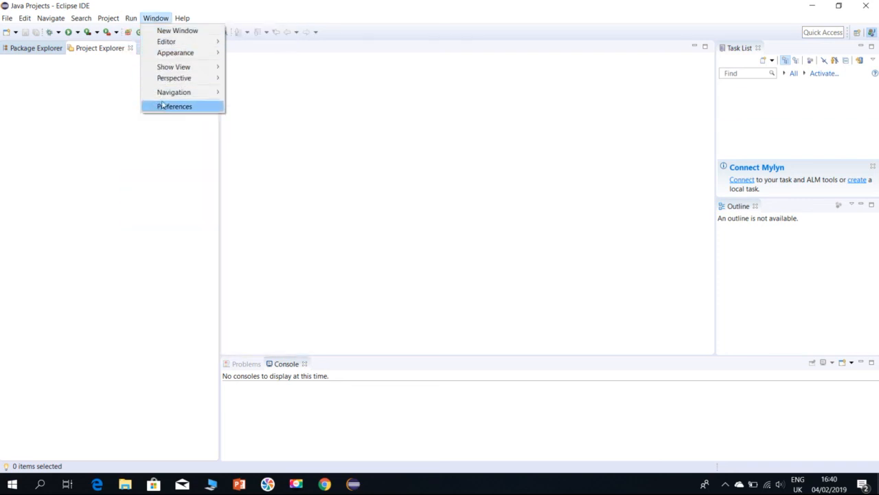
mouse_move(182, 18)
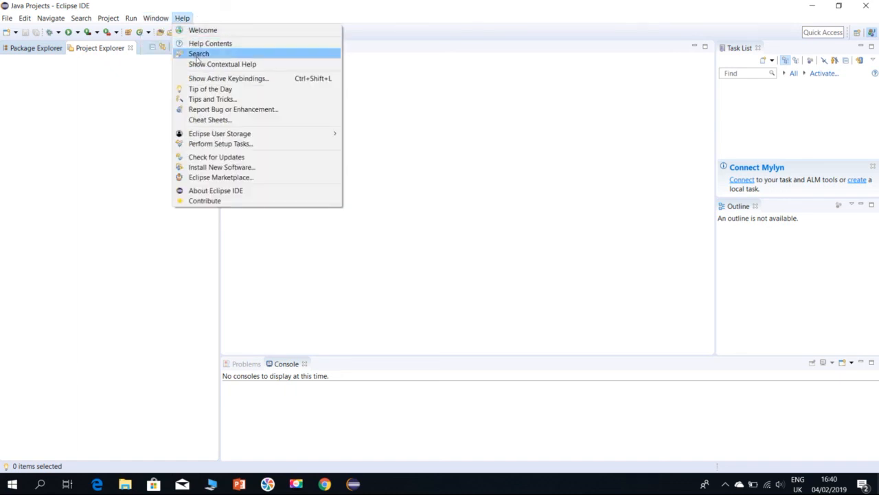
left_click(138, 208)
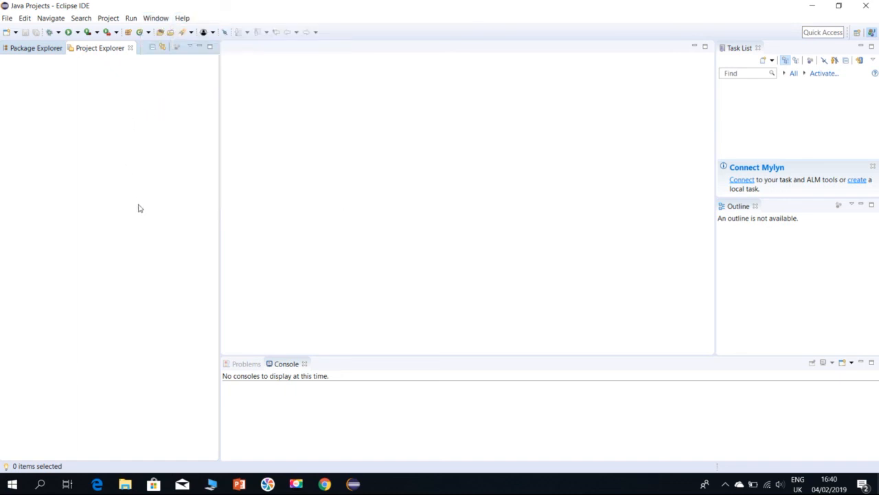